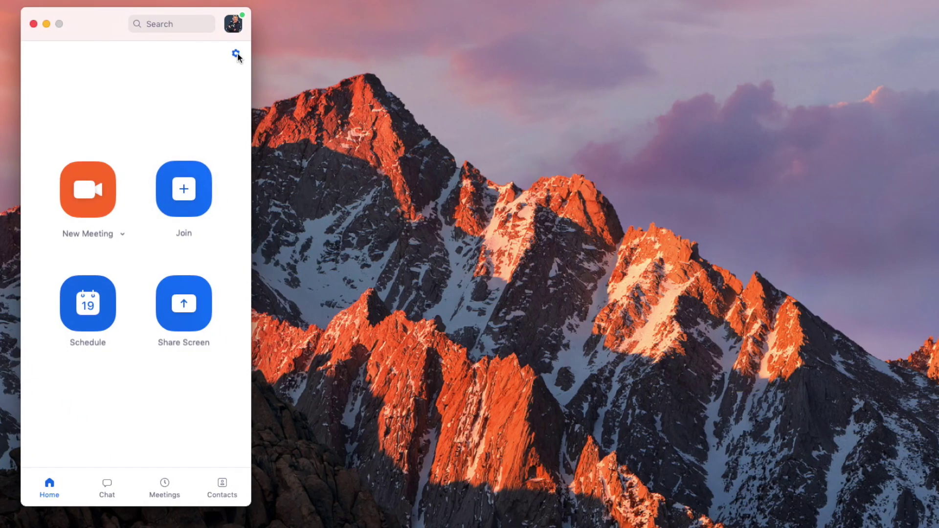
Set Zoom's video camera to USB Capture HDMI in Settings > Video
{"action": "left_click", "coordinate": [237, 54]}
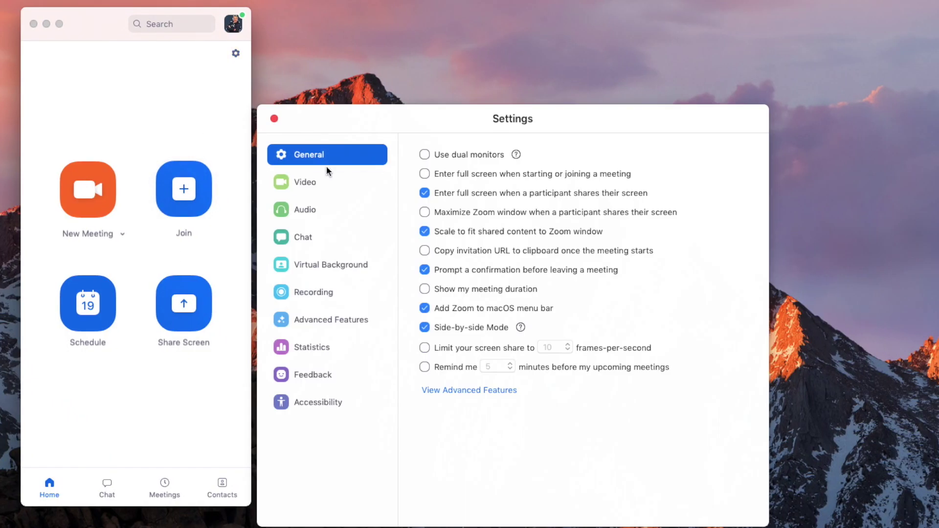
{"action": "left_click", "coordinate": [326, 185]}
{"action": "left_click", "coordinate": [525, 341]}
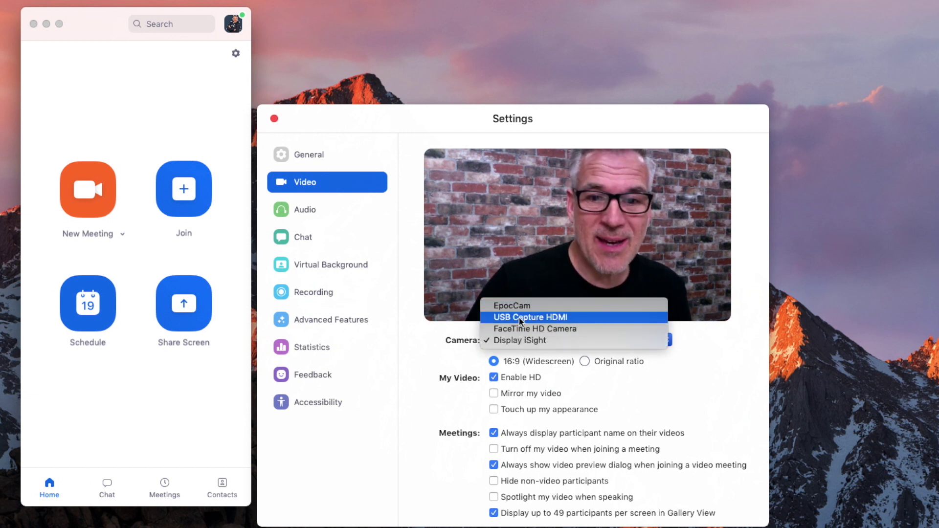
{"action": "left_click", "coordinate": [515, 318]}
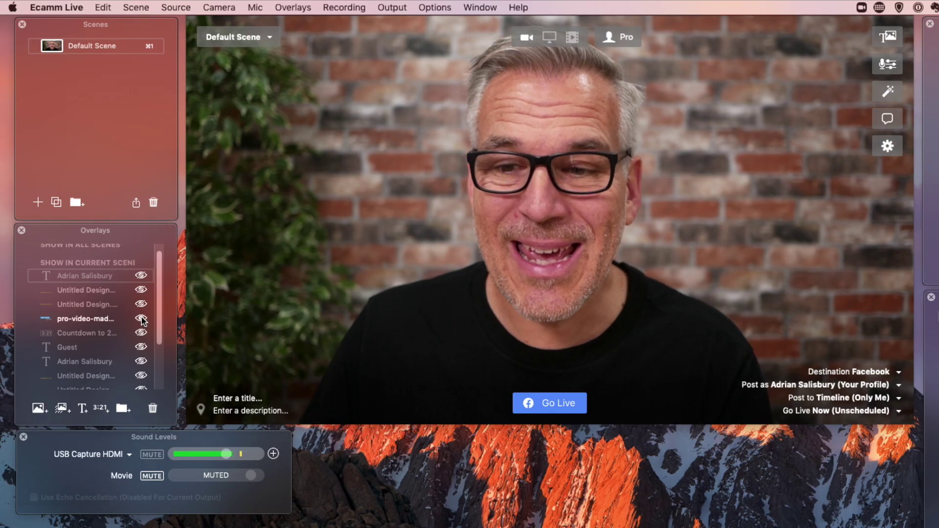
Show the pro-video-made-easy logo and adam testimonial overlays, shrinking the testimonial card into the upper left
{"action": "left_click", "coordinate": [803, 47]}
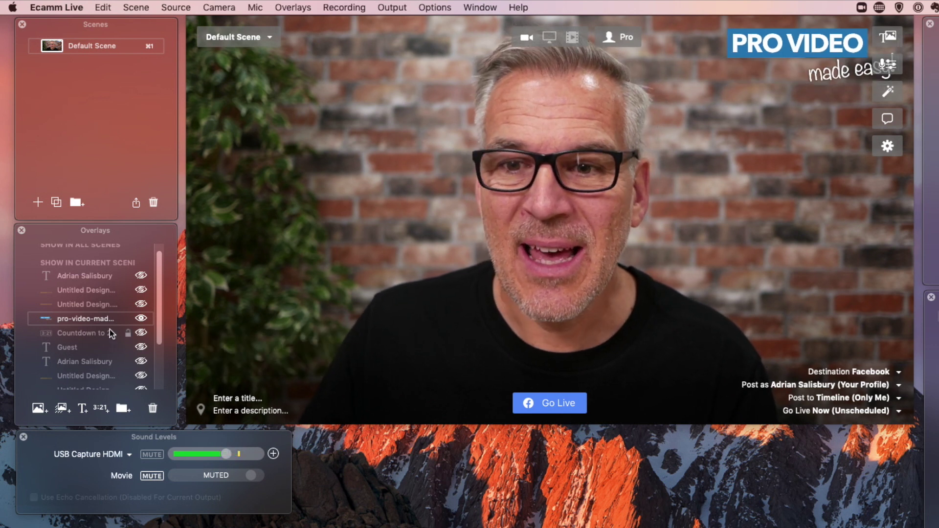
{"action": "scroll", "coordinate": [109, 327], "scroll_direction": "down", "scroll_amount": 4}
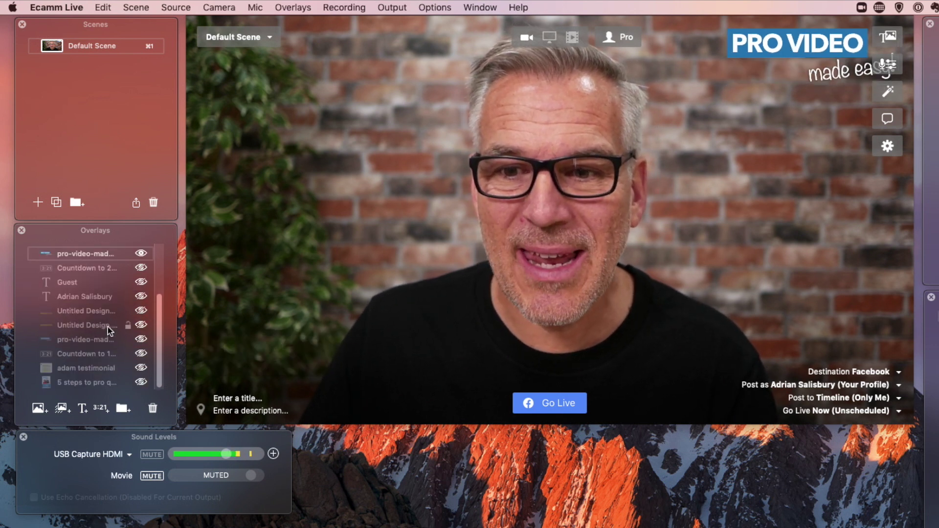
{"action": "left_click", "coordinate": [141, 368]}
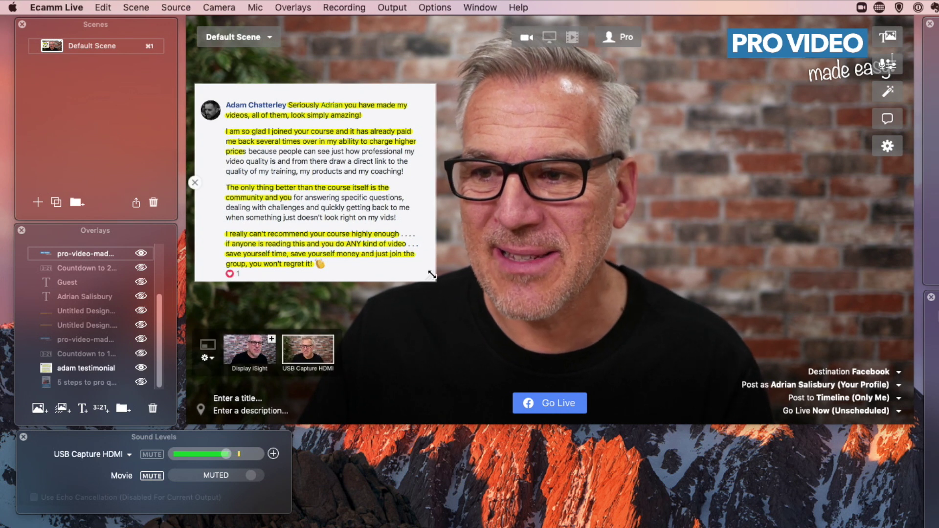
{"action": "left_click_drag", "start_coordinate": [424, 269], "coordinate": [404, 247]}
{"action": "left_click_drag", "start_coordinate": [310, 185], "coordinate": [316, 146]}
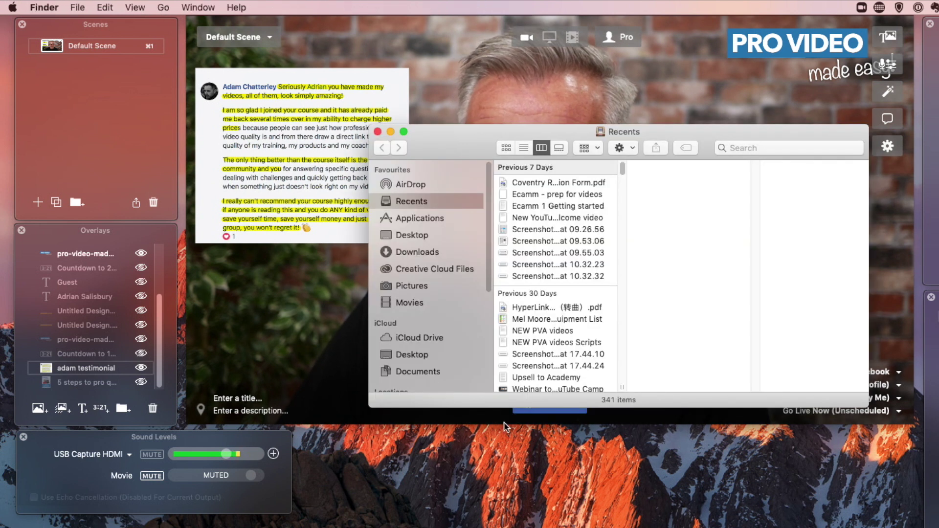
Open a Finder window below the preview and browse to Desktop > tidy
{"action": "key", "text": "super+Tab"}
{"action": "left_click_drag", "start_coordinate": [457, 125], "coordinate": [421, 440]}
{"action": "left_click", "coordinate": [372, 527]}
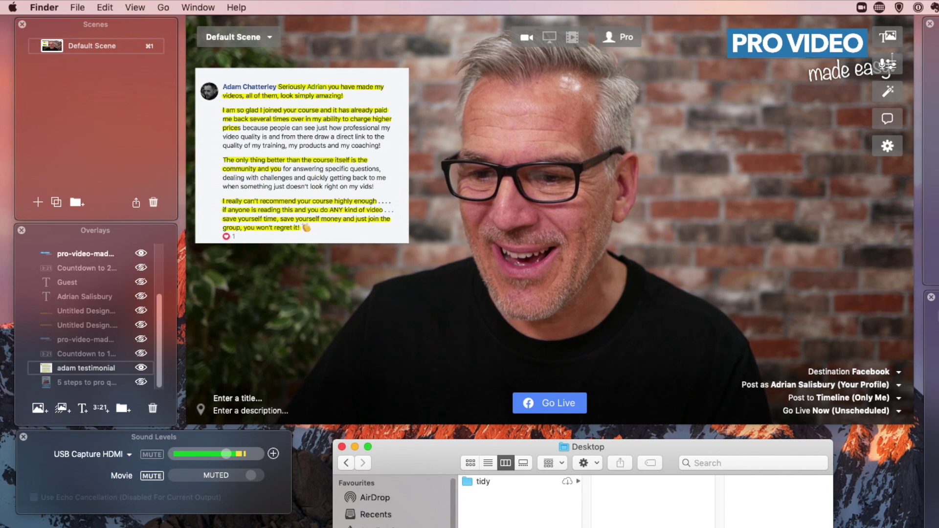
{"action": "left_click", "coordinate": [470, 481]}
{"action": "scroll", "coordinate": [645, 519], "scroll_direction": "down", "scroll_amount": 1}
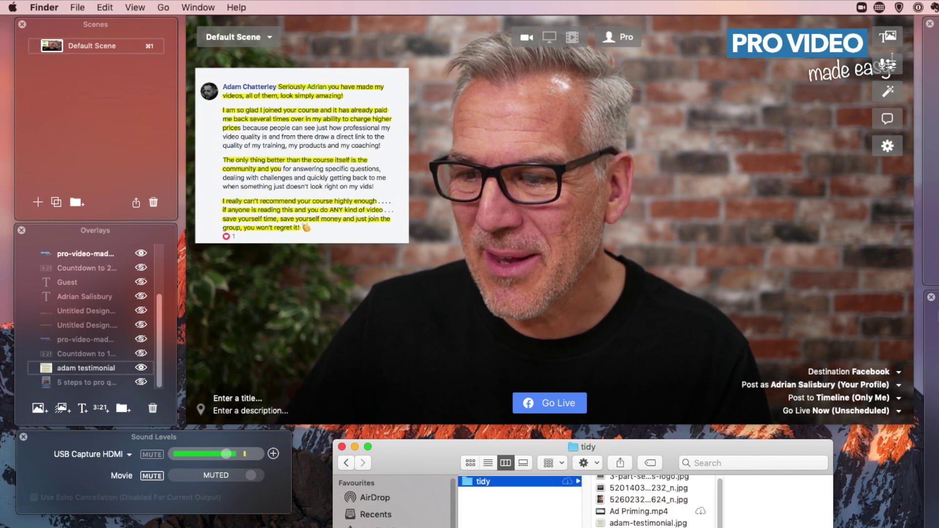
Add adrian.jpg to Ecamm Live as an overlay, then hide it again
{"action": "left_click_drag", "start_coordinate": [645, 524], "coordinate": [573, 292]}
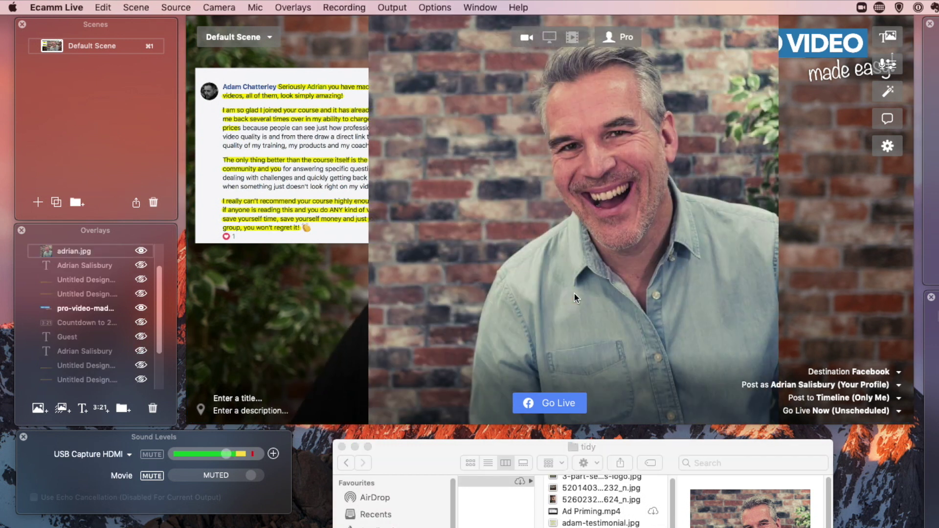
{"action": "mouse_move", "coordinate": [488, 274]}
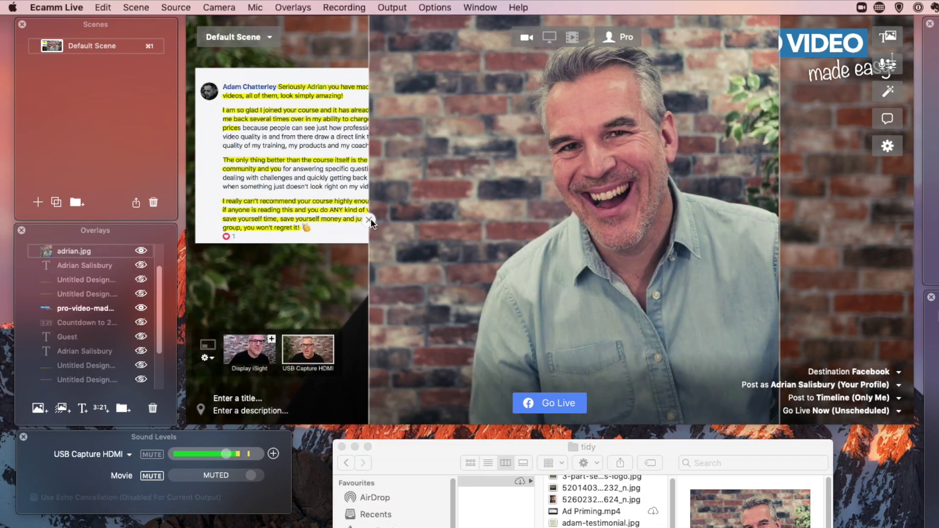
{"action": "left_click", "coordinate": [370, 220]}
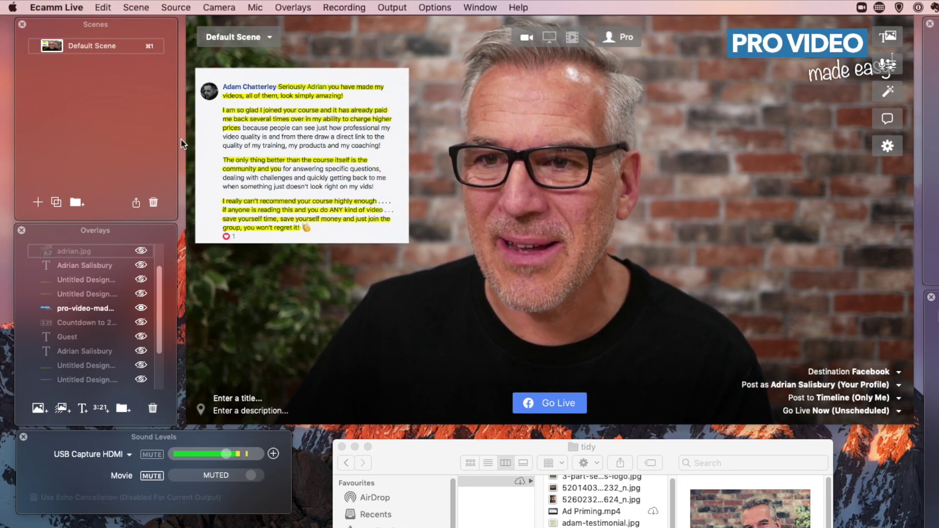
Hide the testimonial, try and undo the side-by-side iSight layout, then show and move the name banner lower right
{"action": "left_click", "coordinate": [196, 156]}
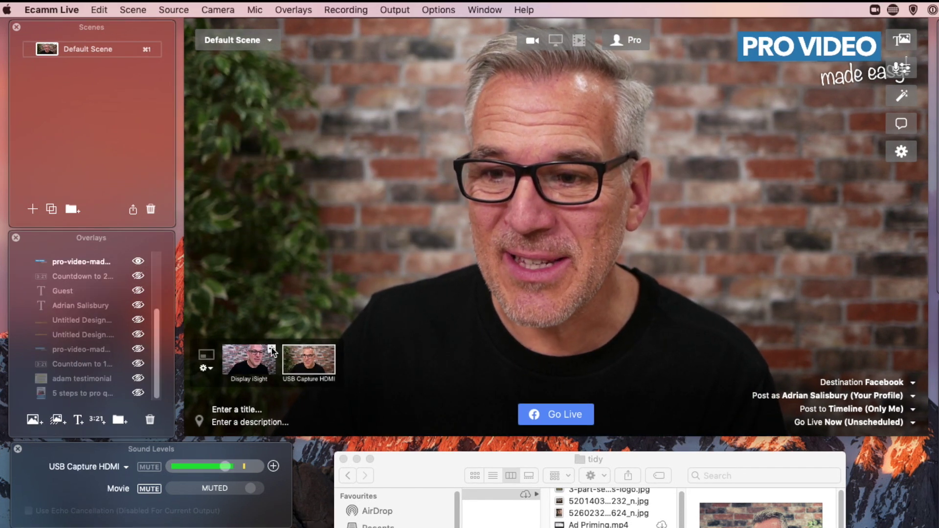
{"action": "left_click", "coordinate": [272, 349]}
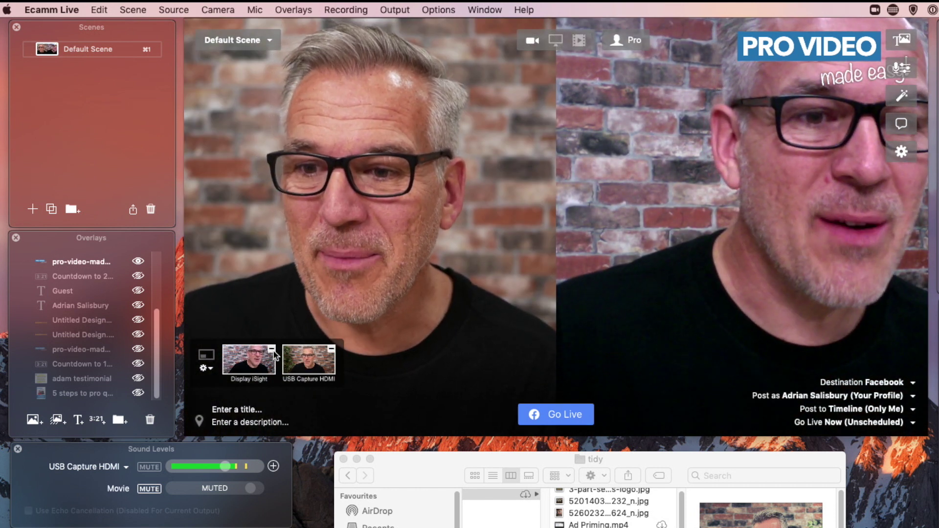
{"action": "left_click", "coordinate": [271, 349]}
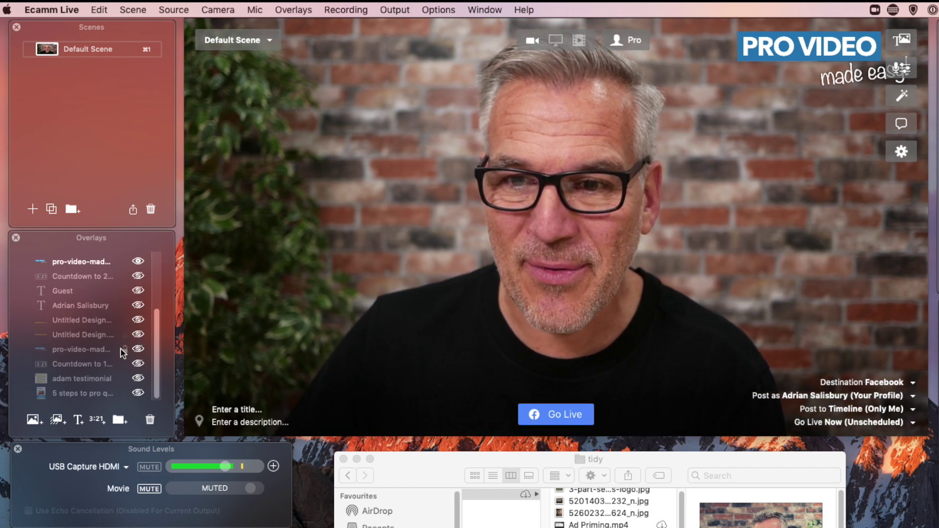
{"action": "left_click", "coordinate": [138, 307]}
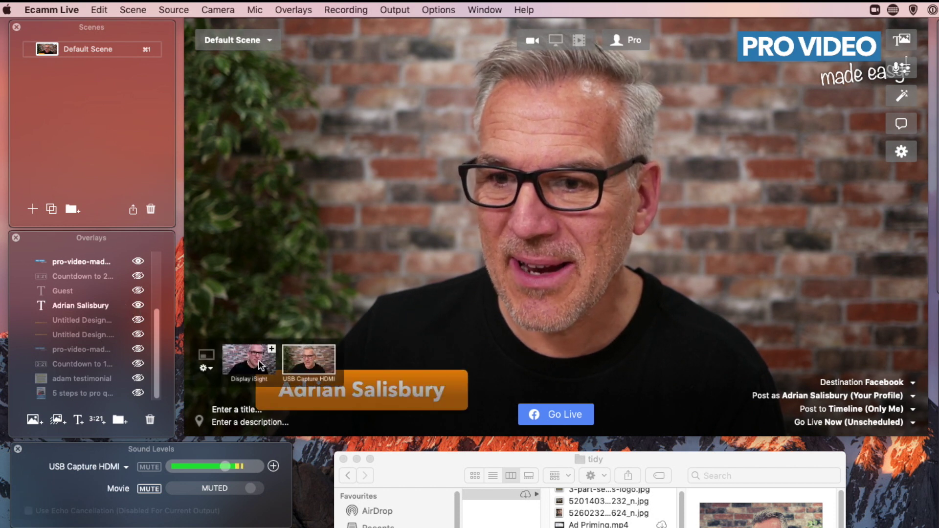
{"action": "mouse_move", "coordinate": [472, 375]}
{"action": "left_mouse_down"}
{"action": "mouse_move", "coordinate": [542, 387]}
{"action": "mouse_move", "coordinate": [555, 413]}
{"action": "left_mouse_up"}
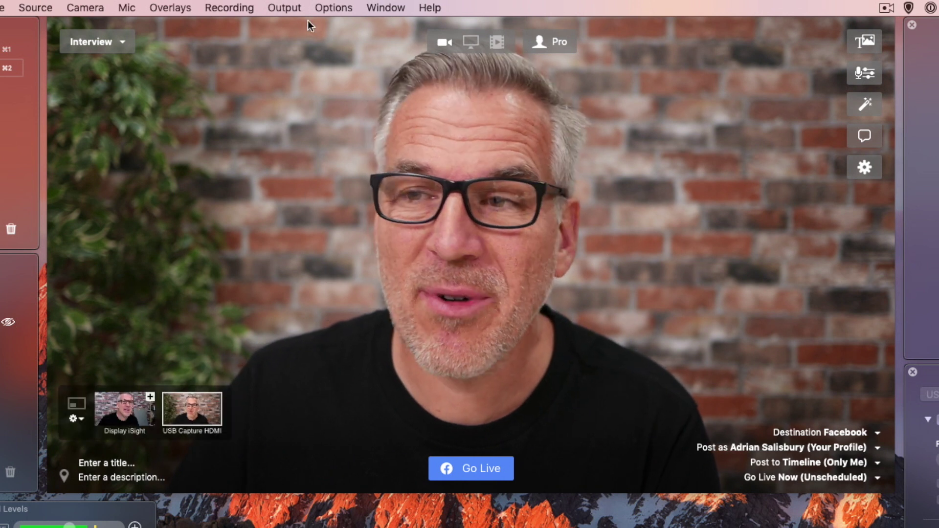
Install the Ecamm Live Virtual Cam from the Output menu, authorising with the account password
{"action": "left_click", "coordinate": [282, 9]}
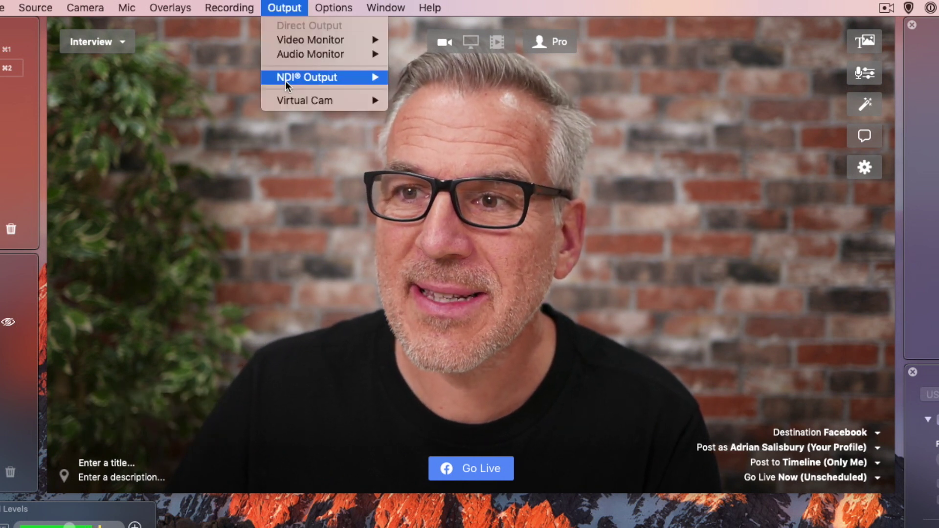
{"action": "mouse_move", "coordinate": [286, 101]}
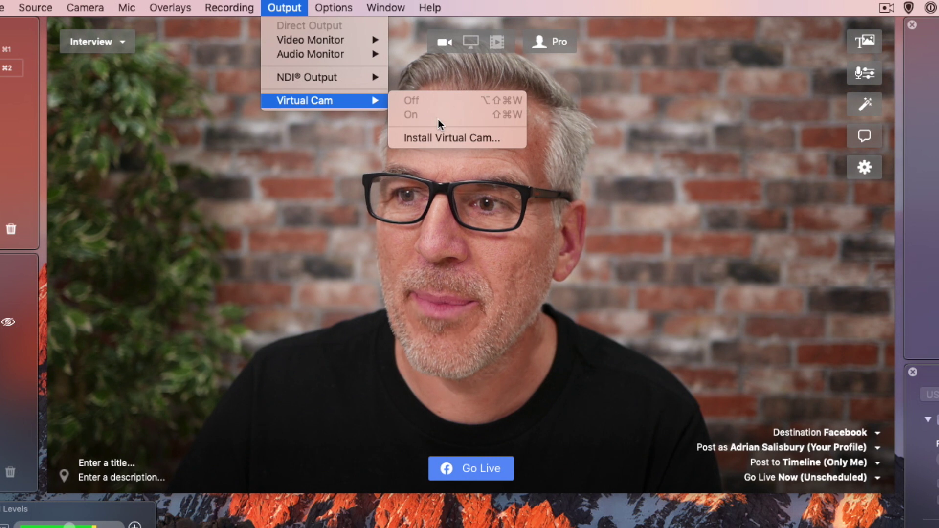
{"action": "left_click", "coordinate": [439, 138]}
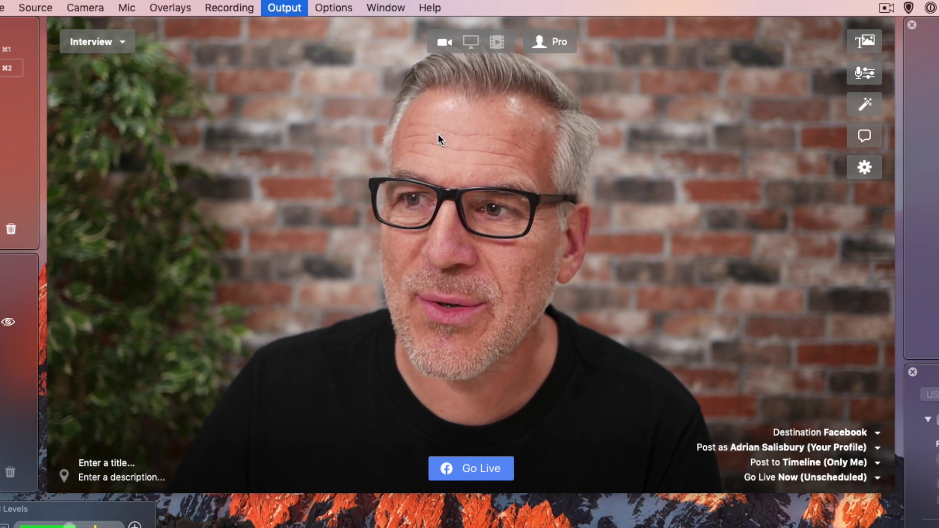
{"action": "type", "text": "•••••••"}
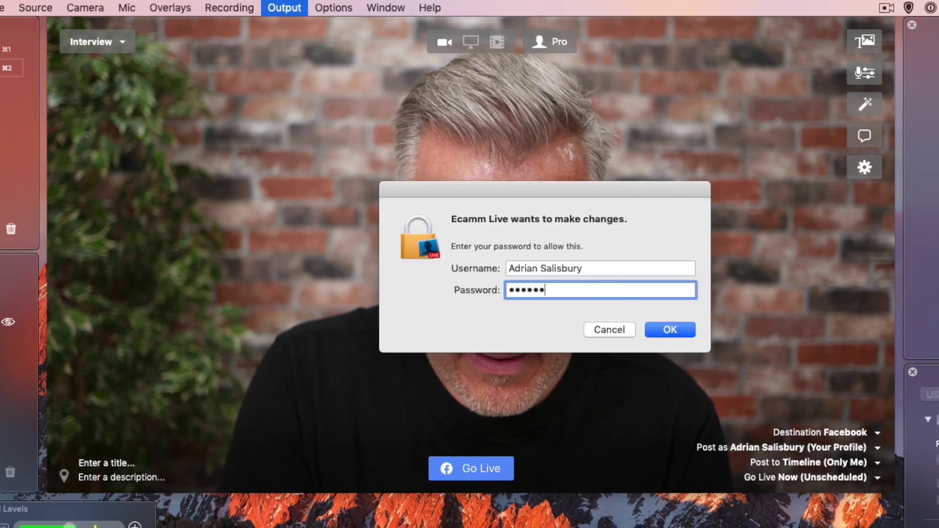
{"action": "key", "text": "Return"}
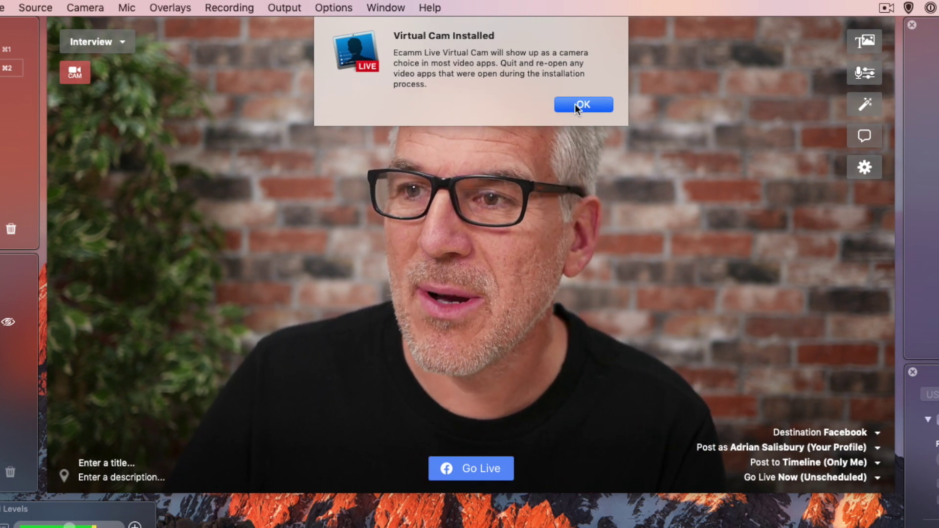
{"action": "left_click", "coordinate": [576, 106]}
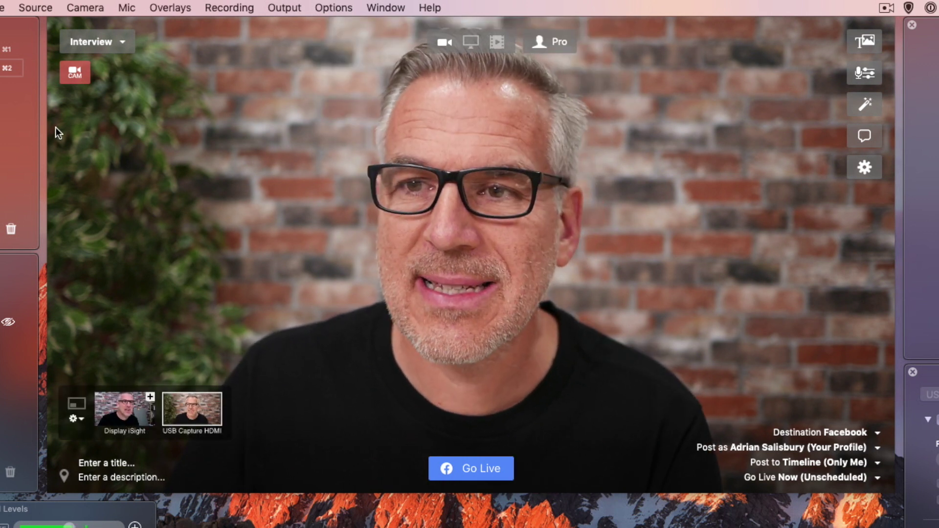
Turn the Virtual Cam output off and then back on
{"action": "left_click", "coordinate": [77, 72]}
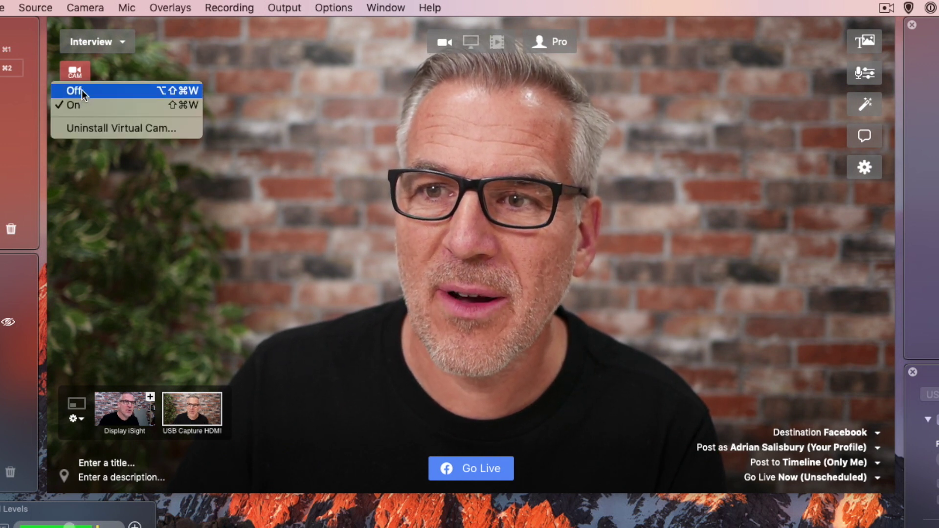
{"action": "left_click", "coordinate": [320, 113]}
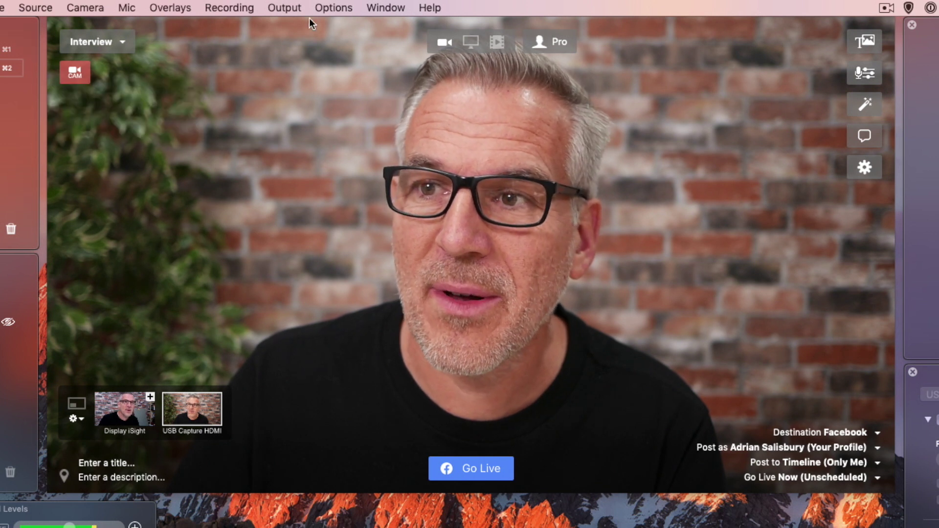
{"action": "left_click", "coordinate": [273, 8]}
{"action": "mouse_move", "coordinate": [296, 102]}
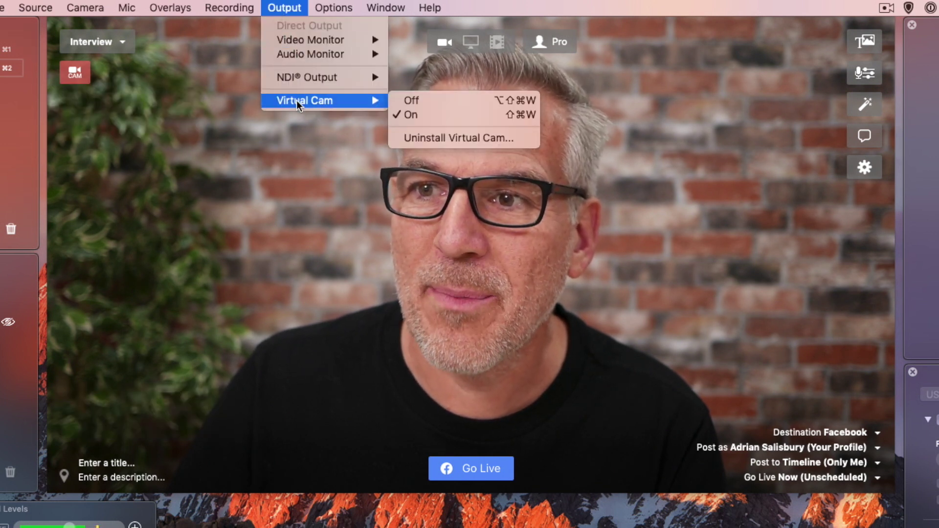
{"action": "left_click", "coordinate": [407, 100]}
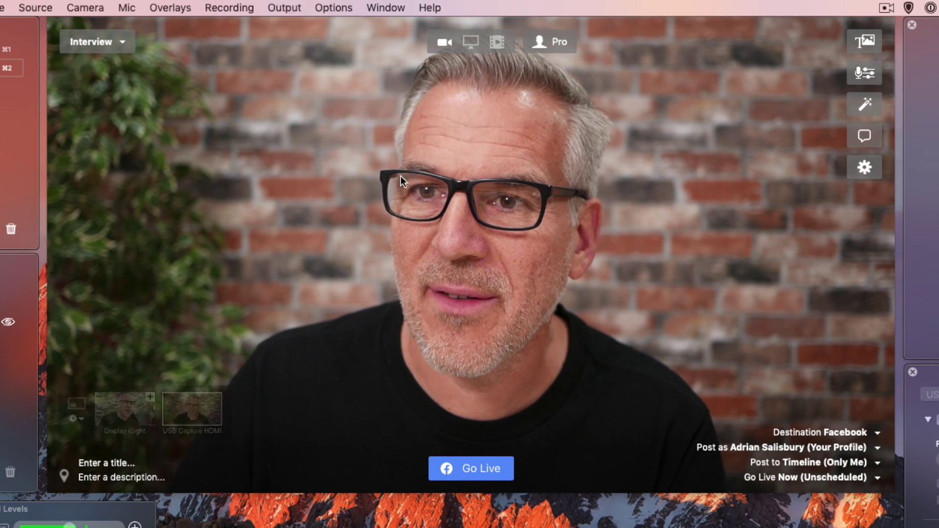
{"action": "left_click", "coordinate": [272, 7]}
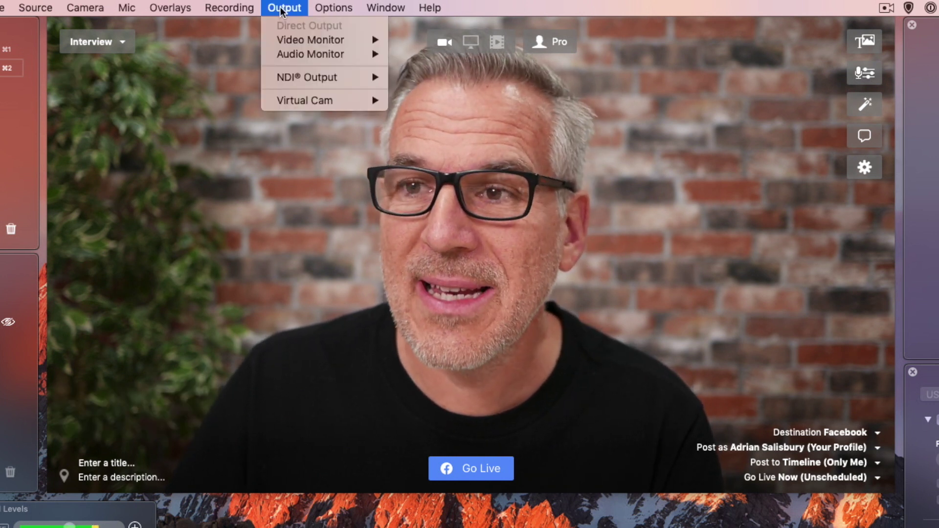
{"action": "mouse_move", "coordinate": [343, 101]}
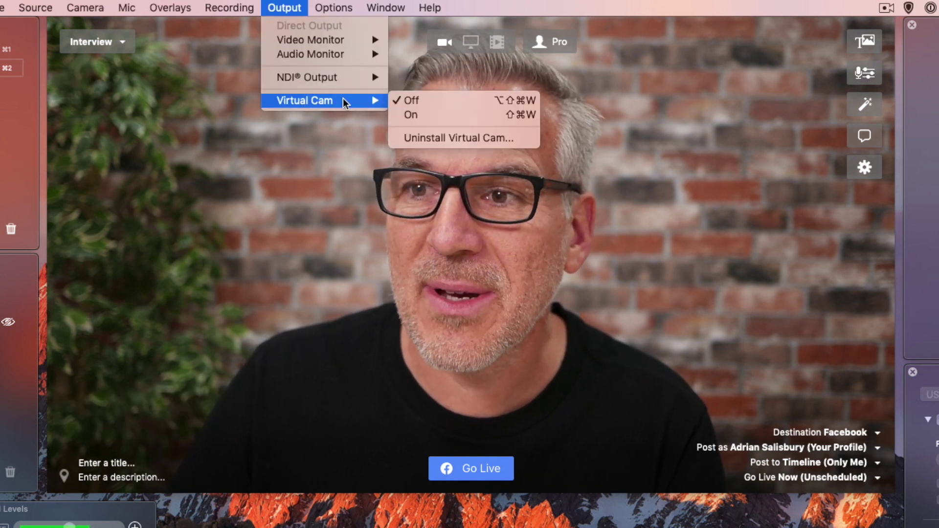
{"action": "left_click", "coordinate": [424, 110]}
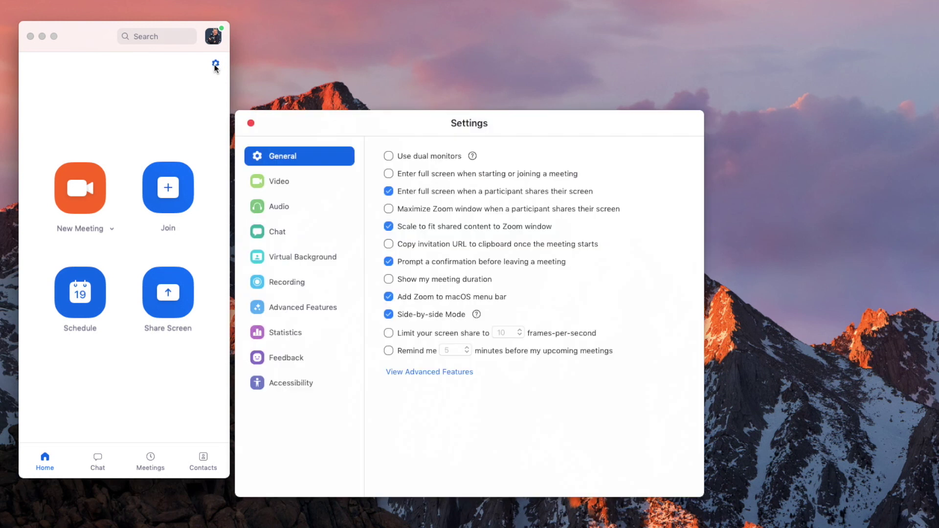
Choose Ecamm Live Virtual Cam as the camera in Zoom's Video settings
{"action": "left_click", "coordinate": [283, 188]}
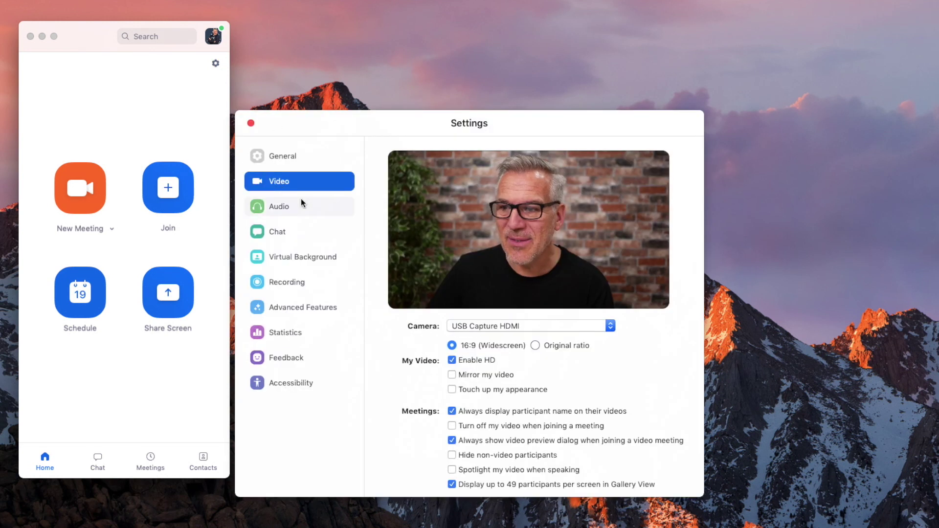
{"action": "left_click", "coordinate": [492, 327]}
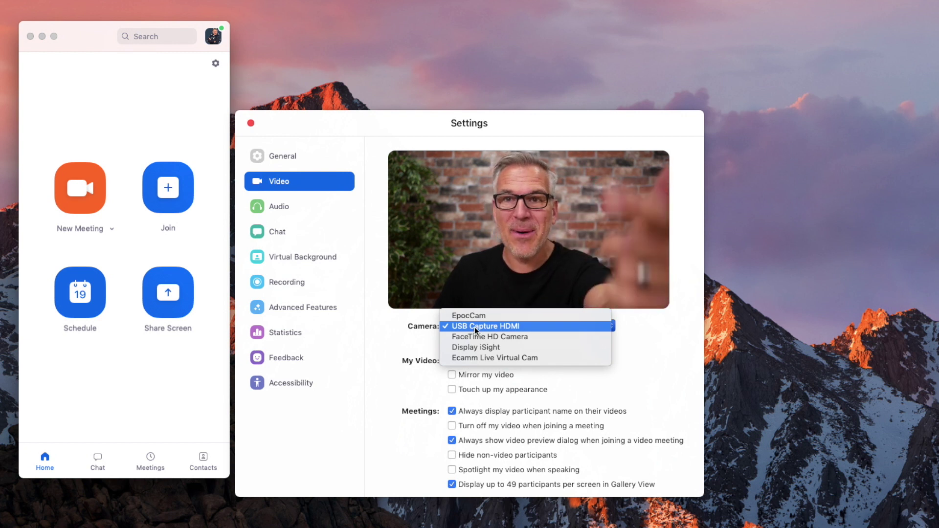
{"action": "left_click", "coordinate": [478, 354]}
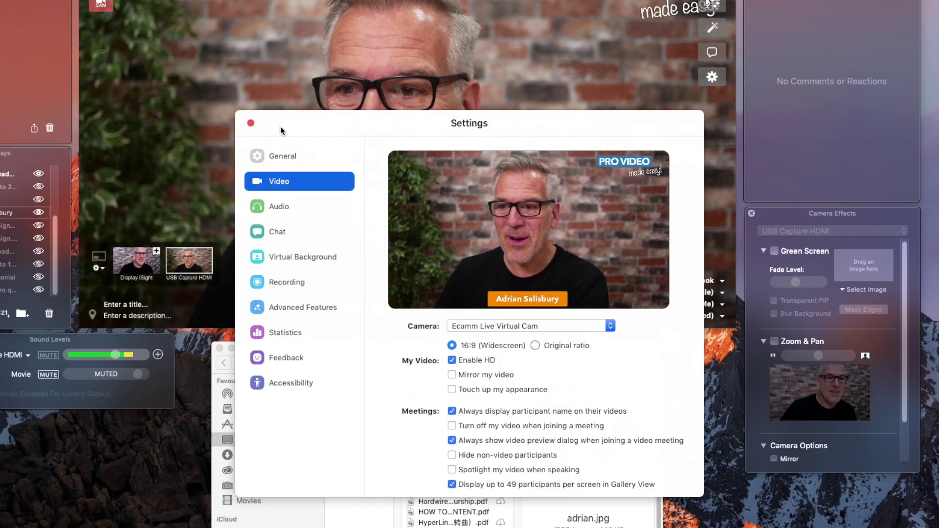
Move Zoom Settings to the lower right and hide the name lower third and PRO VIDEO logo overlays
{"action": "left_click_drag", "start_coordinate": [274, 120], "coordinate": [448, 354]}
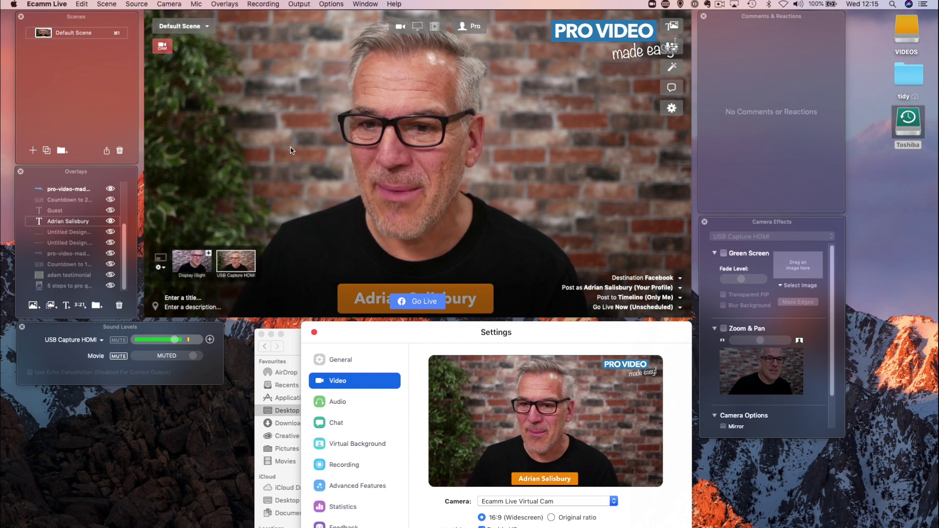
{"action": "left_click", "coordinate": [109, 223]}
{"action": "left_click", "coordinate": [110, 221]}
{"action": "left_click", "coordinate": [110, 189]}
Turn the Ecamm virtual camera output off
{"action": "mouse_move", "coordinate": [248, 190]}
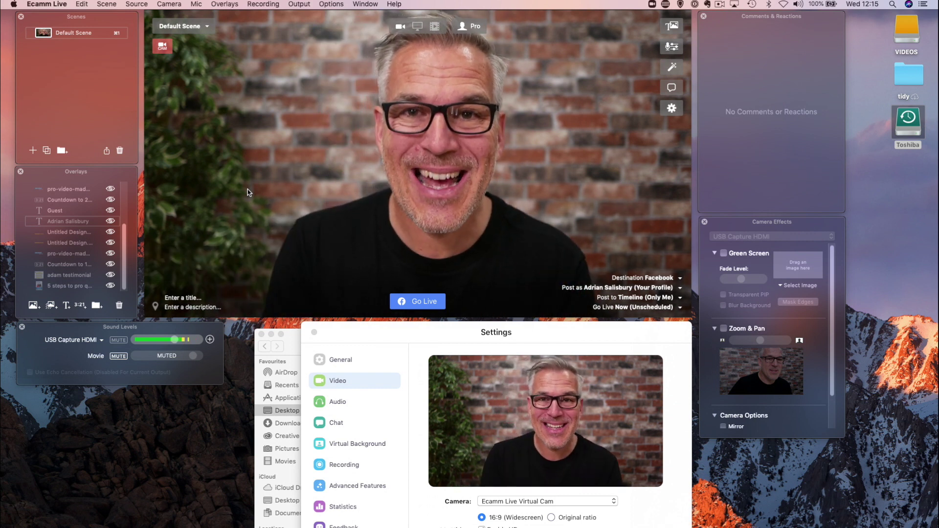
{"action": "mouse_move", "coordinate": [199, 98]}
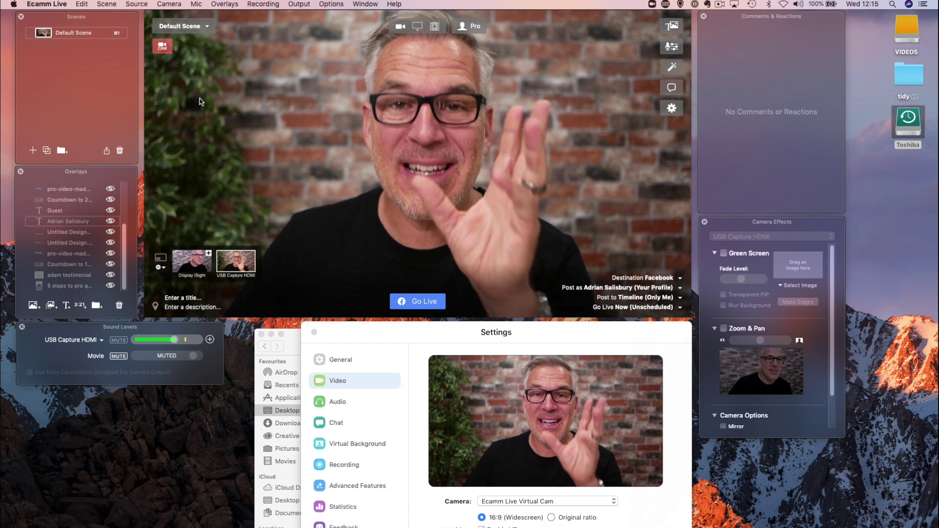
{"action": "left_click", "coordinate": [163, 47]}
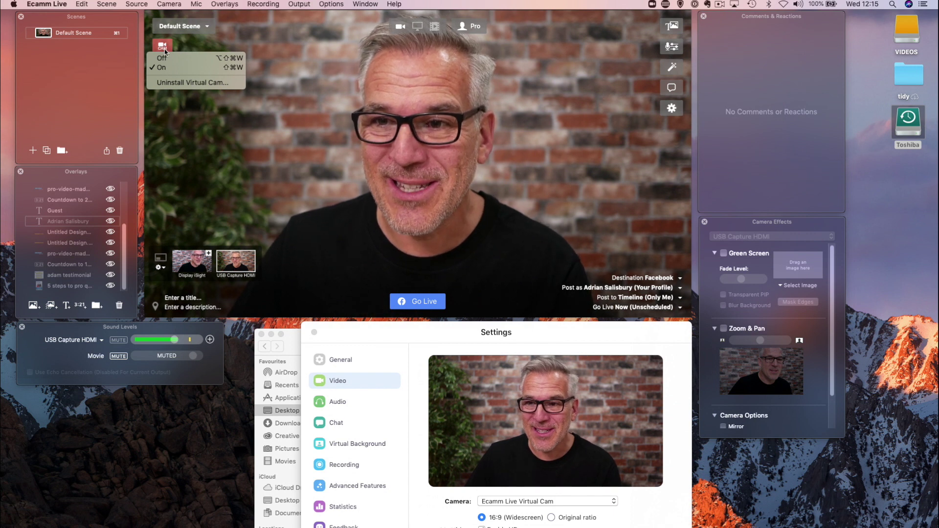
{"action": "left_click", "coordinate": [162, 58]}
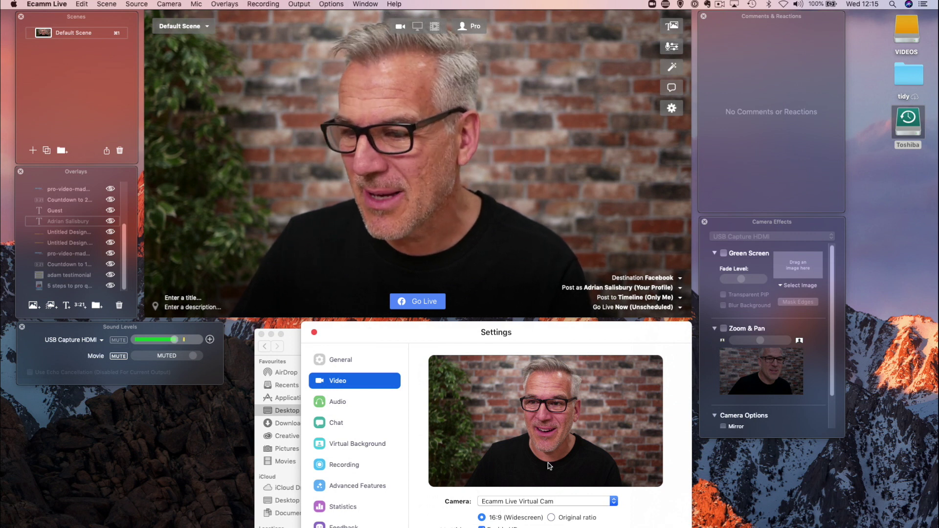
Switch Zoom's camera back and forth between USB Capture HDMI and Ecamm Live Virtual Cam
{"action": "left_click", "coordinate": [549, 501]}
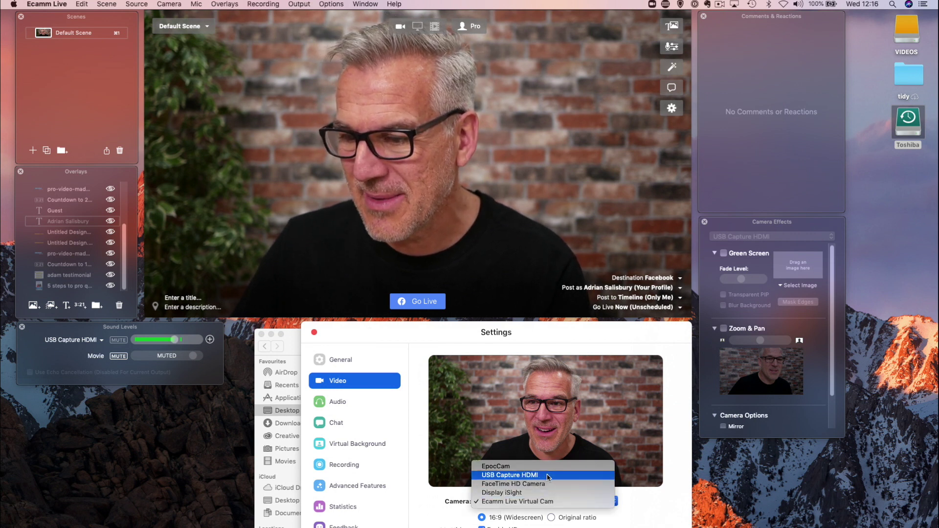
{"action": "left_click", "coordinate": [547, 475]}
{"action": "left_click", "coordinate": [545, 502]}
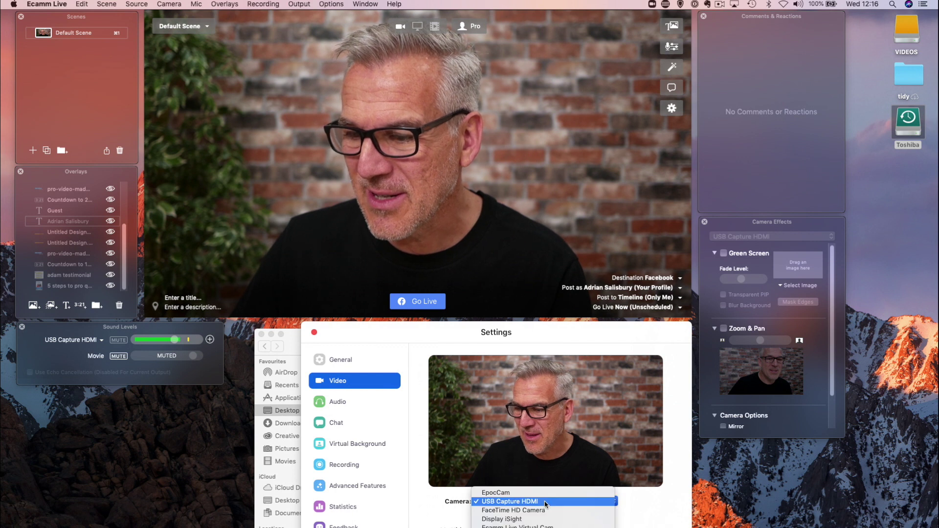
{"action": "left_click", "coordinate": [547, 522]}
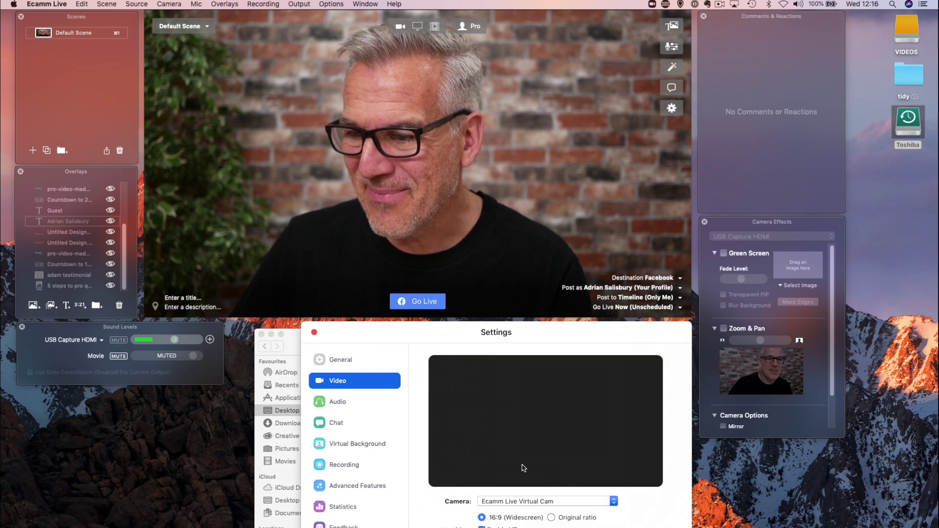
{"action": "left_click", "coordinate": [531, 501]}
{"action": "left_click", "coordinate": [543, 475]}
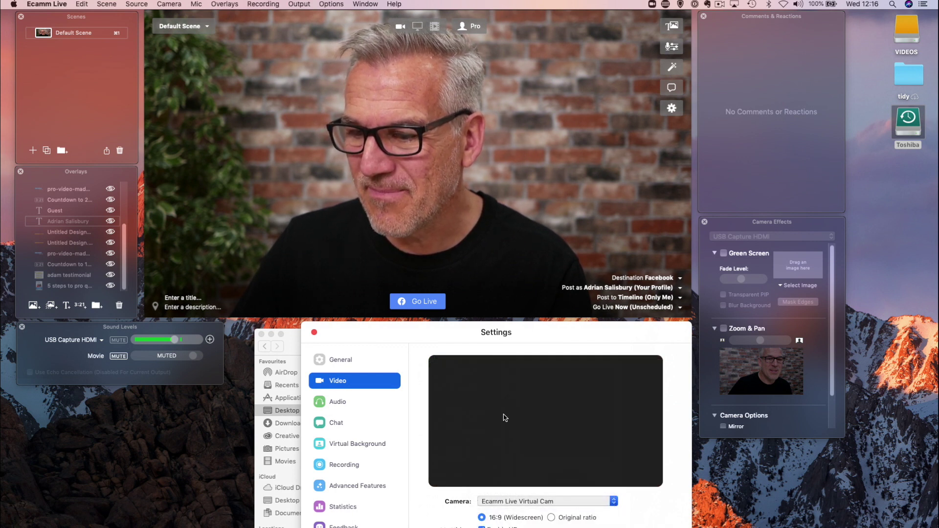